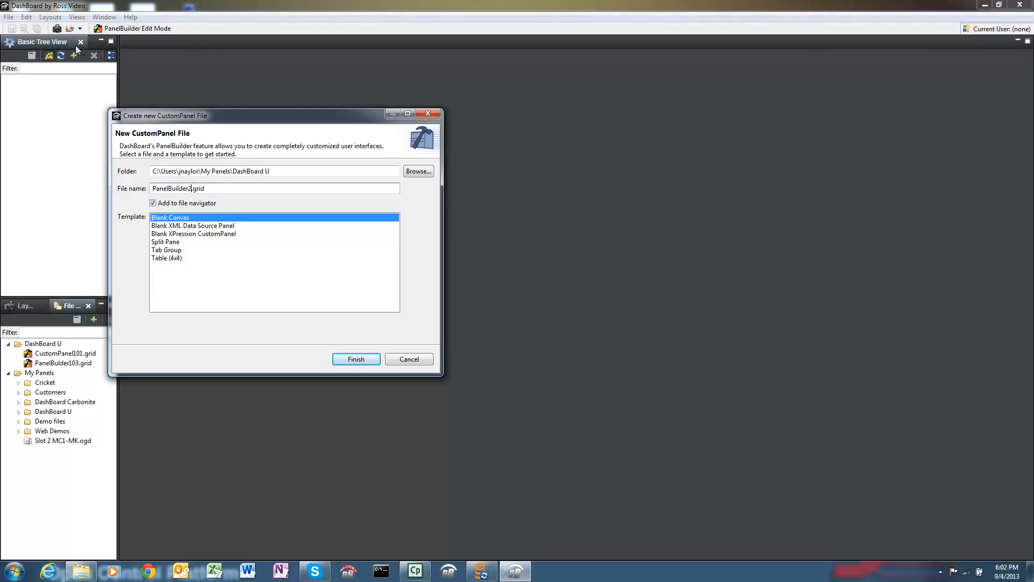
Step: Create the panel file PanelBuilder102.grid from the Blank Canvas template and turn on PanelBuilder edit mode
{"action": "left_click", "coordinate": [360, 360]}
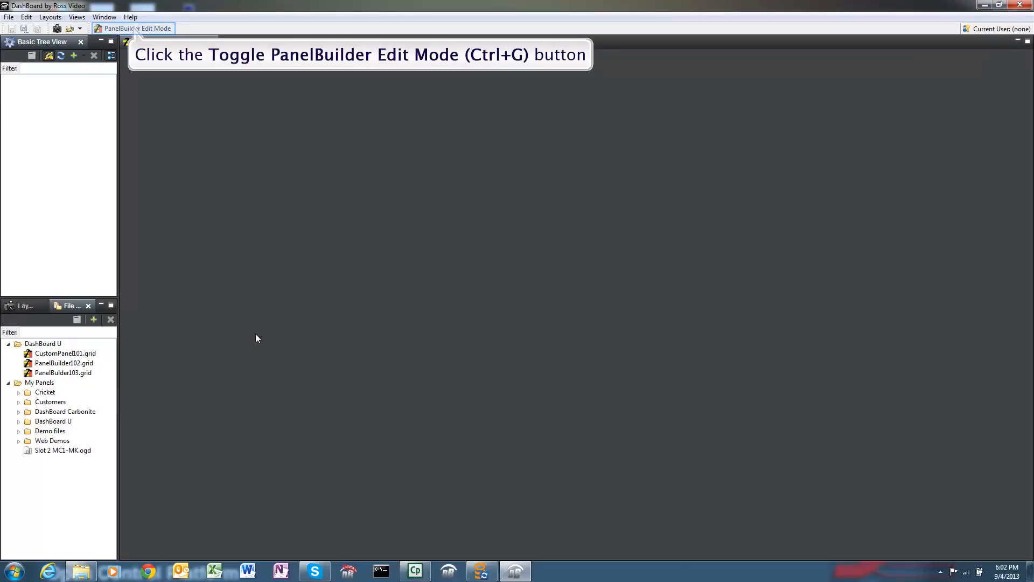
{"action": "left_click", "coordinate": [137, 28]}
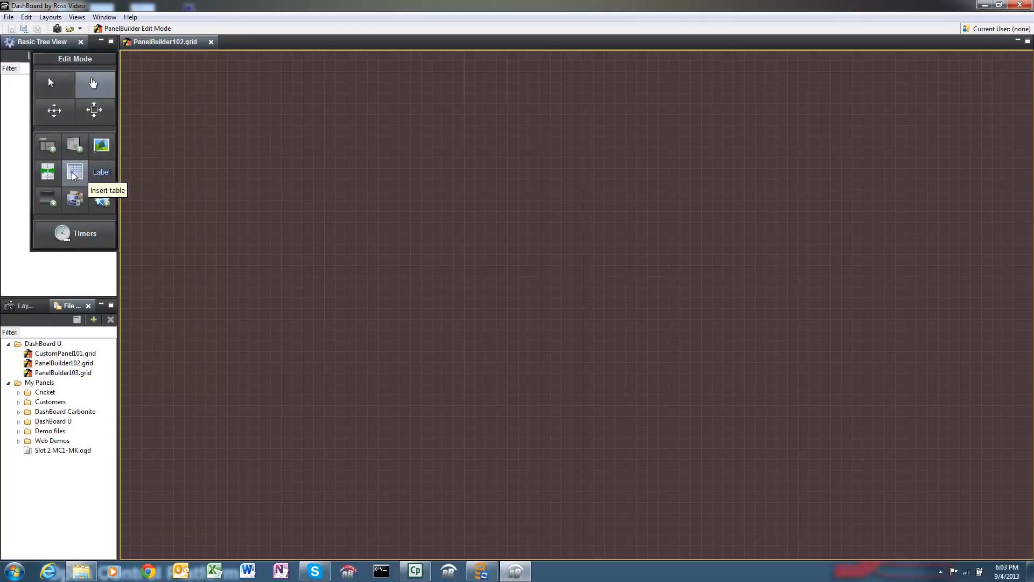
Step: Insert a table with 5 rows and 4 columns in the upper-left area of the blank canvas, without filling it with buttons
{"action": "left_click", "coordinate": [73, 171]}
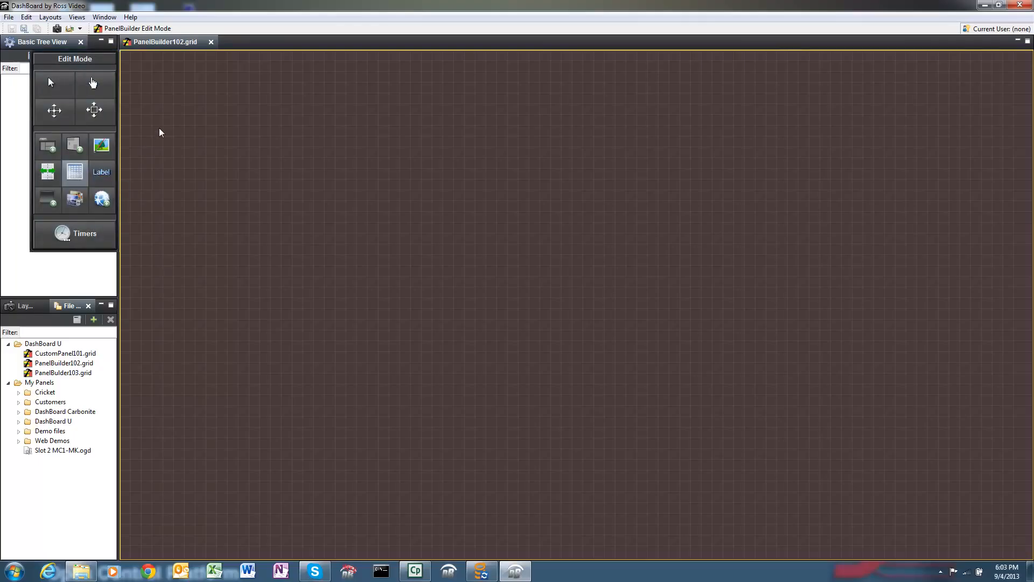
{"action": "left_click_drag", "start_coordinate": [169, 80], "coordinate": [503, 363]}
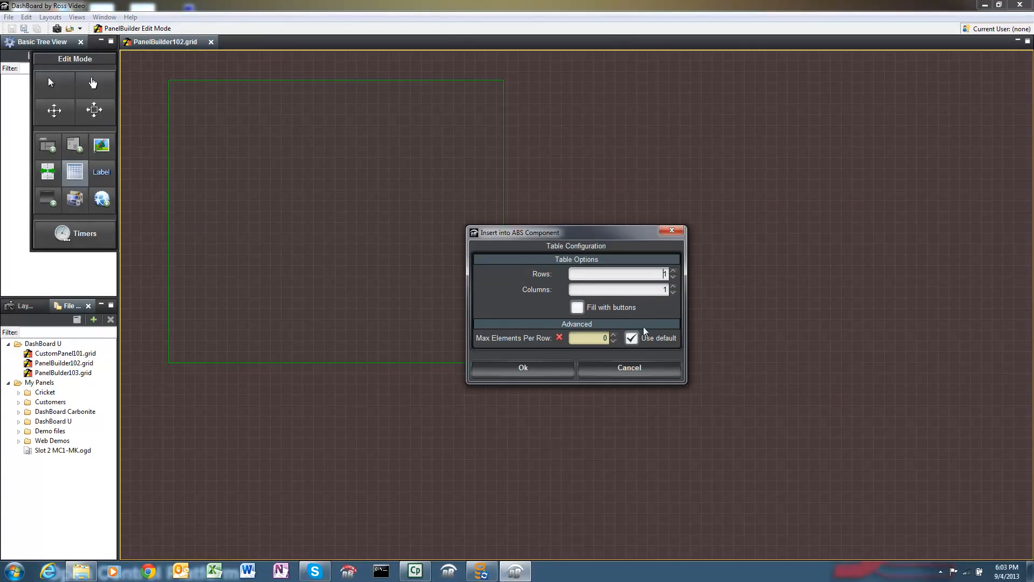
{"action": "type", "text": "4"}
{"action": "left_click", "coordinate": [674, 272]}
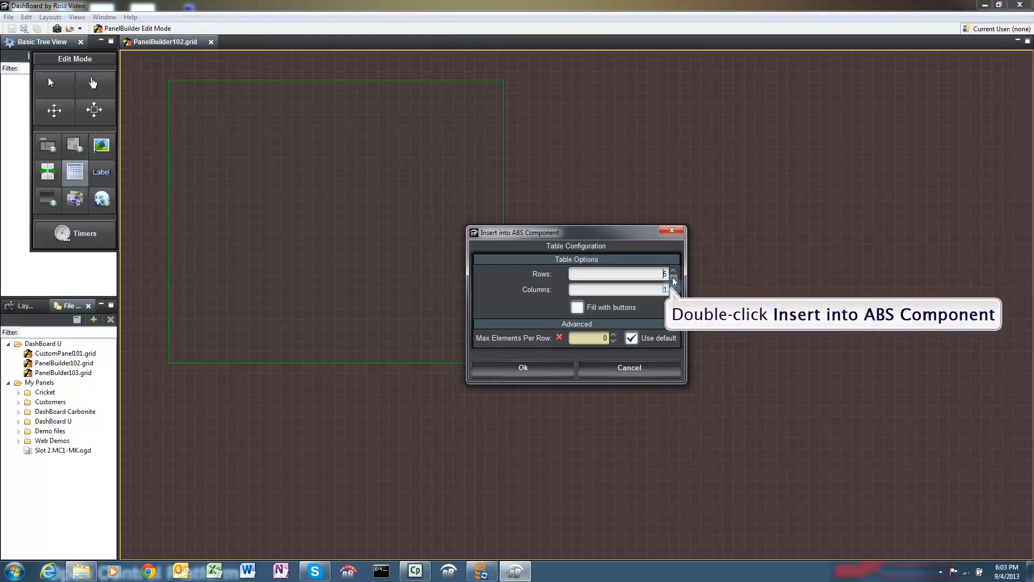
{"action": "double_click", "coordinate": [672, 288]}
{"action": "left_click", "coordinate": [673, 286]}
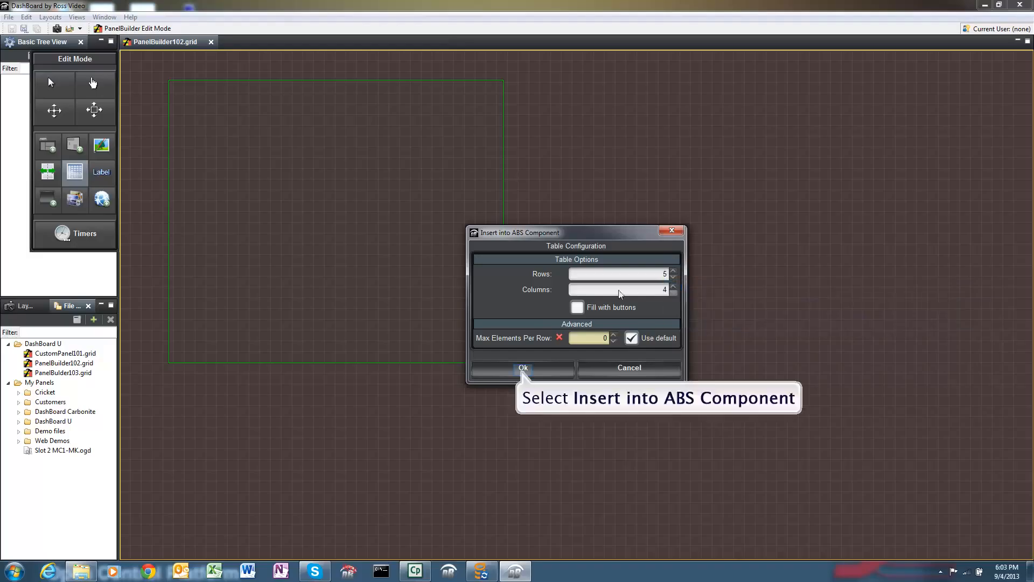
{"action": "left_click", "coordinate": [522, 368]}
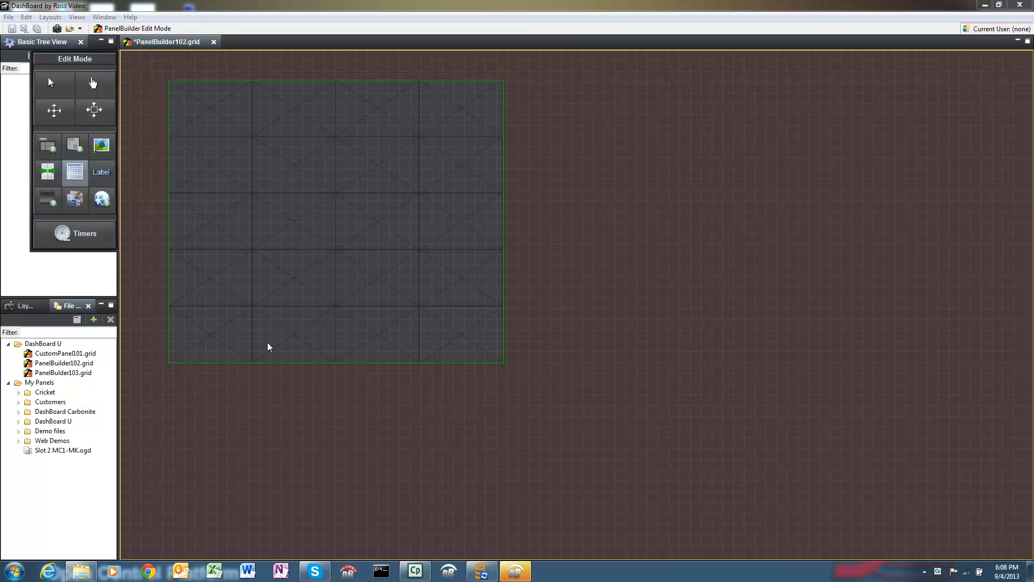
Step: Add a label named "My Cool Table" to the second cell of the table's first row
{"action": "left_click", "coordinate": [105, 174]}
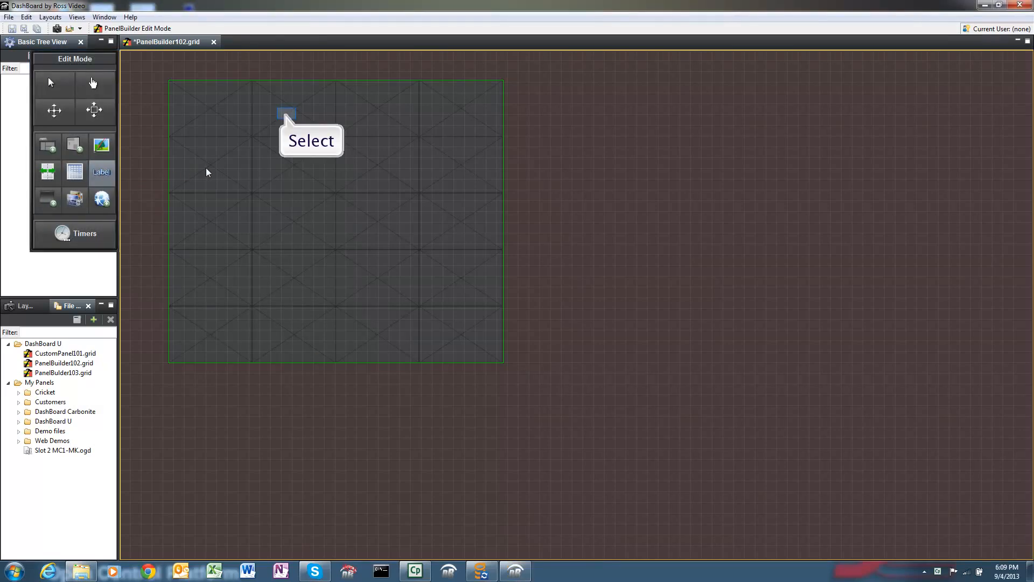
{"action": "left_click", "coordinate": [287, 114]}
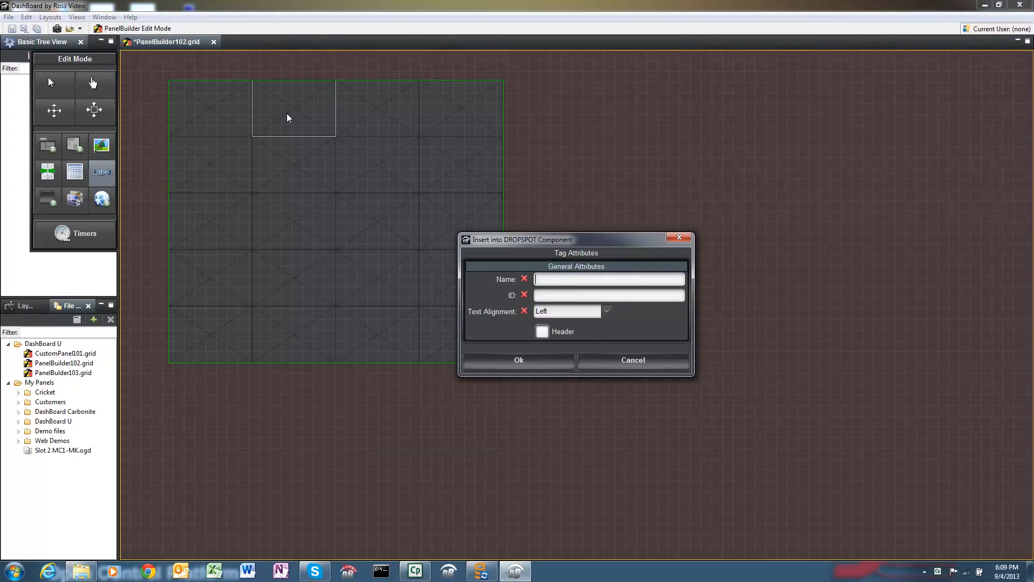
{"action": "type", "text": "My Cool Table"}
{"action": "left_click", "coordinate": [566, 365]}
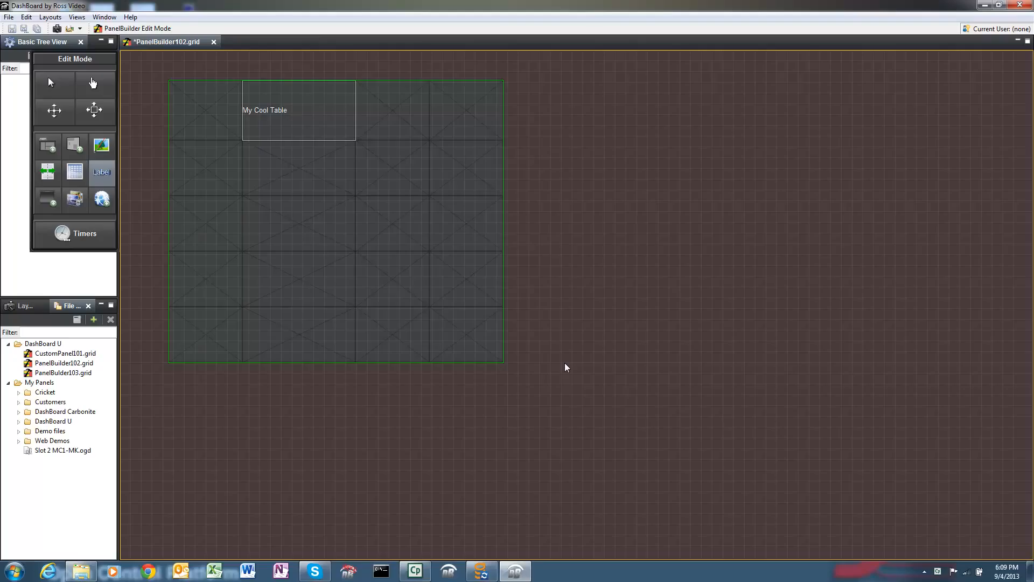
Step: Style the "My Cool Table" label with Center text alignment and the Big font size, and apply the changes
{"action": "left_click", "coordinate": [94, 85]}
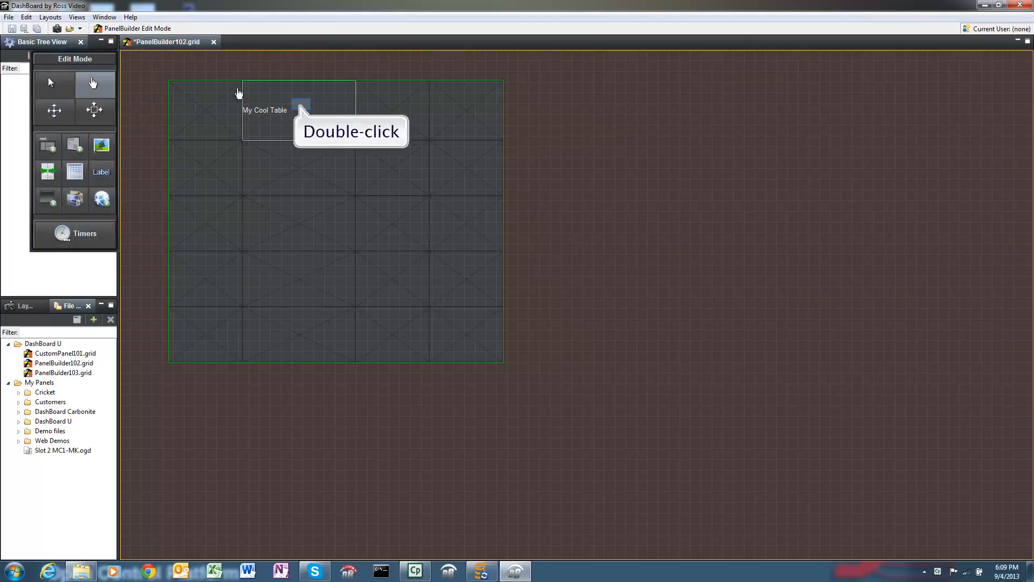
{"action": "double_click", "coordinate": [300, 105]}
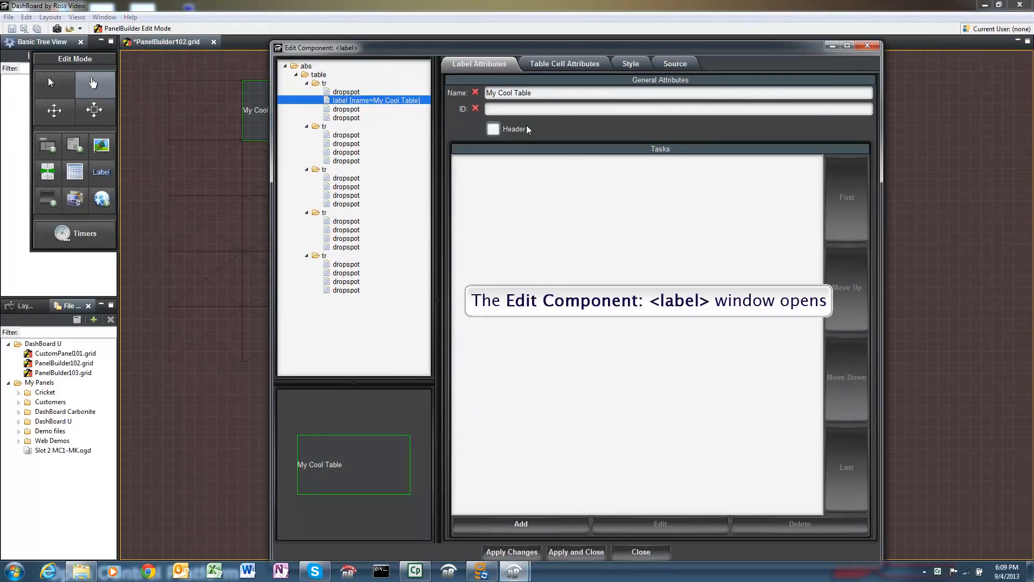
{"action": "left_click", "coordinate": [570, 65]}
{"action": "left_click", "coordinate": [633, 64]}
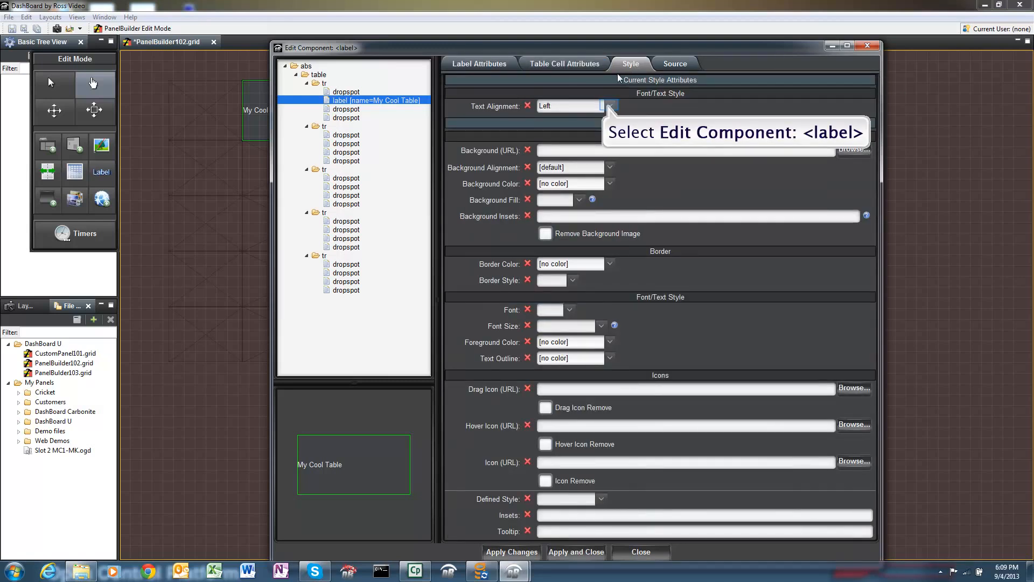
{"action": "left_click", "coordinate": [594, 108]}
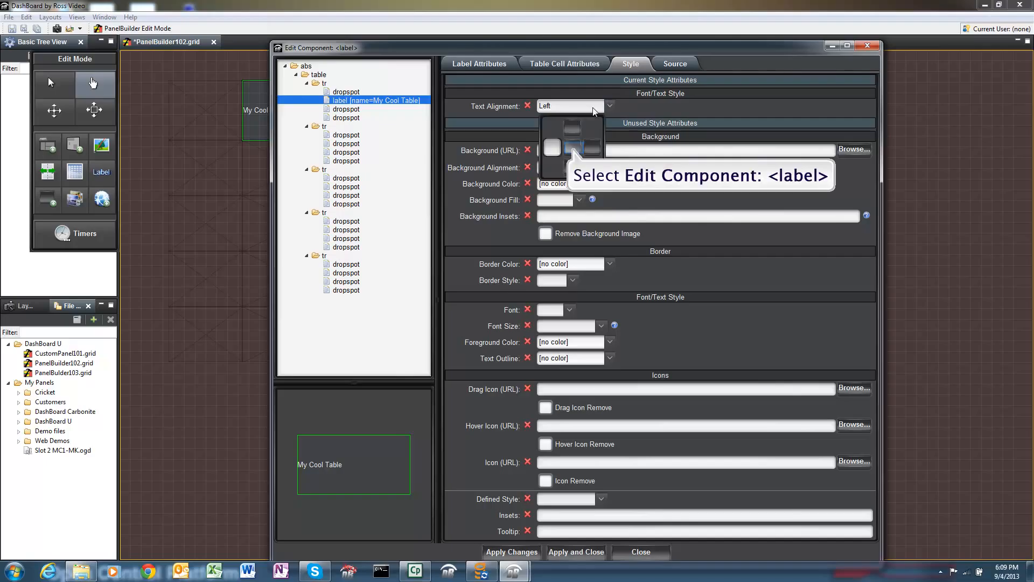
{"action": "left_click", "coordinate": [573, 148]}
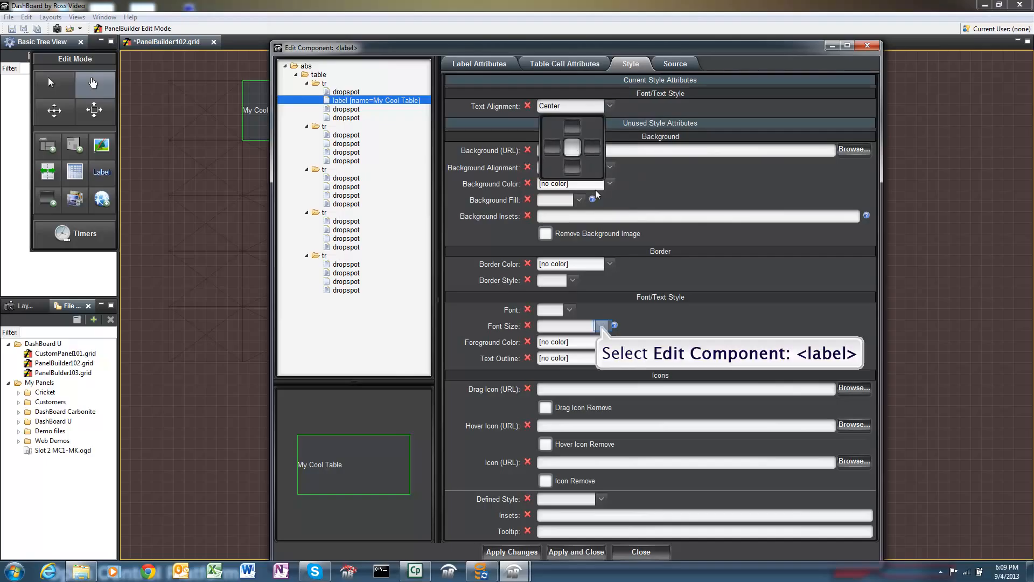
{"action": "left_click", "coordinate": [601, 326]}
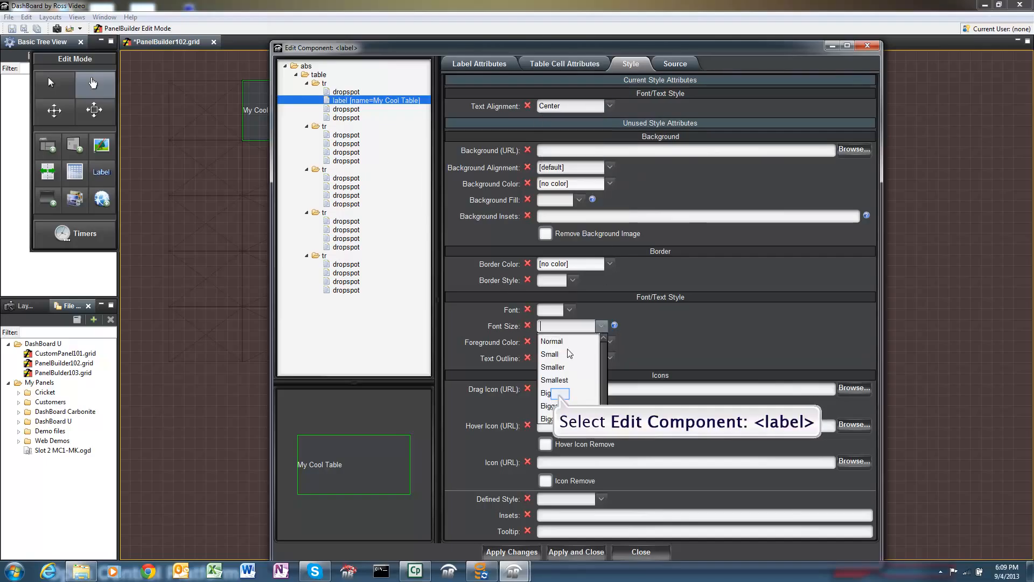
{"action": "left_click", "coordinate": [562, 399]}
{"action": "left_click", "coordinate": [581, 553]}
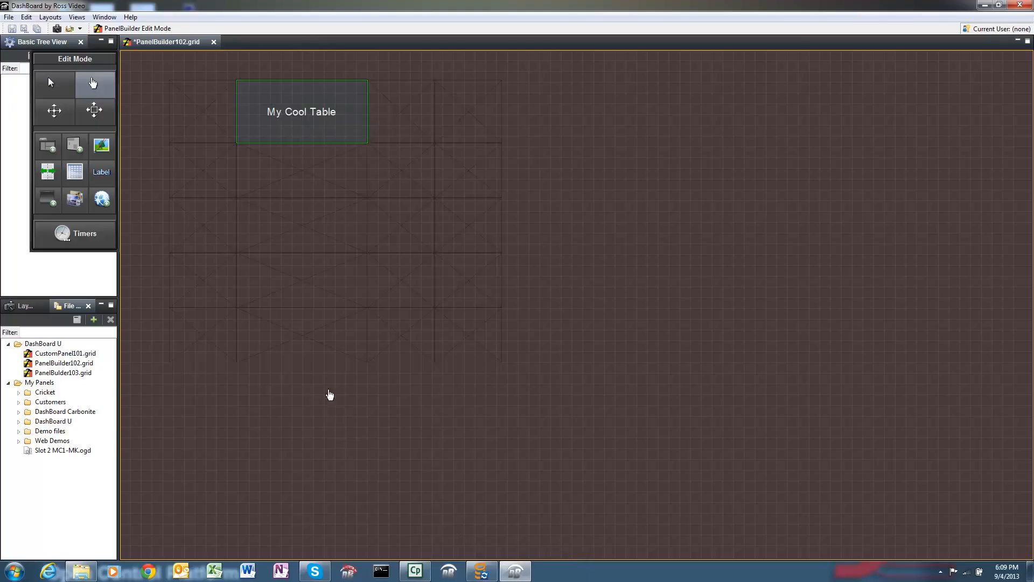
Step: Set the "My Cool Table" label's cell to a column span of 2 and apply the change
{"action": "double_click", "coordinate": [280, 105]}
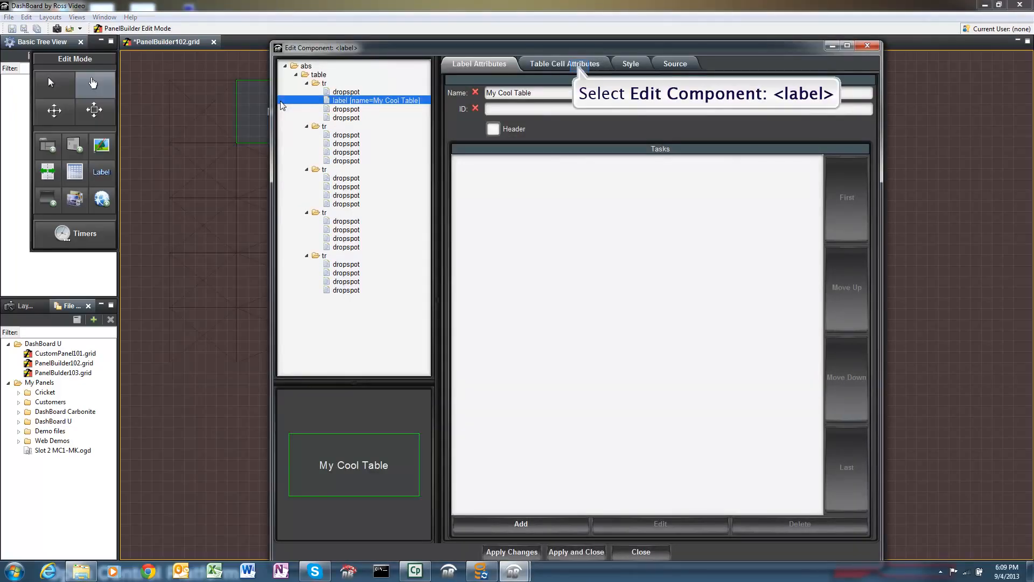
{"action": "left_click", "coordinate": [579, 67]}
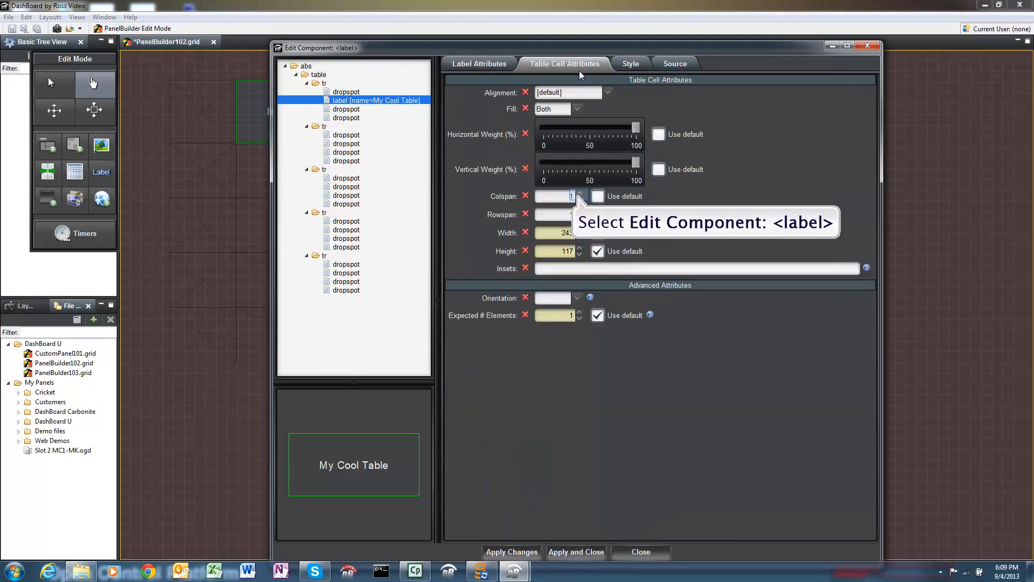
{"action": "left_click", "coordinate": [580, 193]}
{"action": "left_click", "coordinate": [580, 557]}
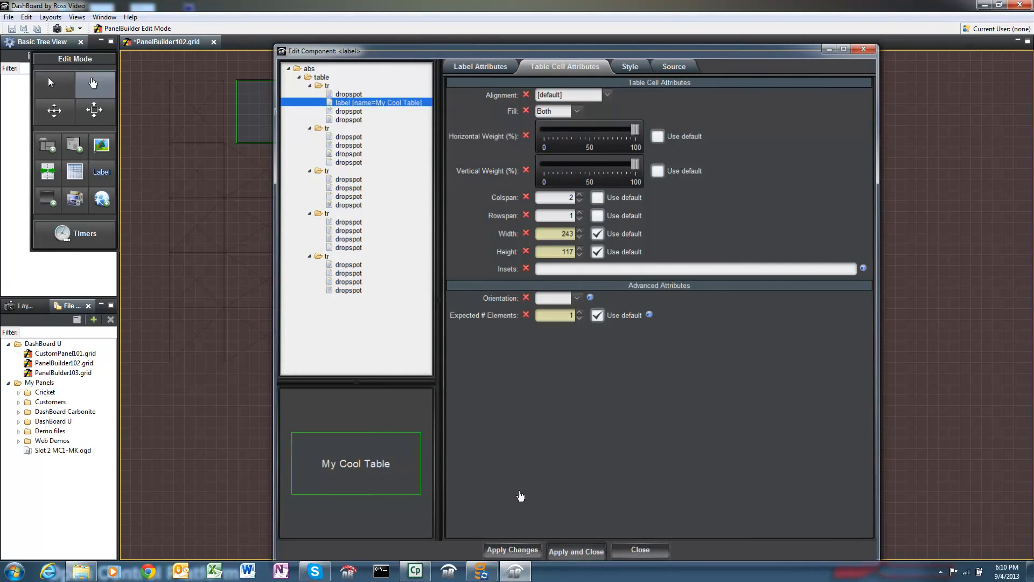
Step: Delete the extra cell sticking out of the first row, and set all cell sizes to match that row's last remaining cell
{"action": "left_click", "coordinate": [483, 120]}
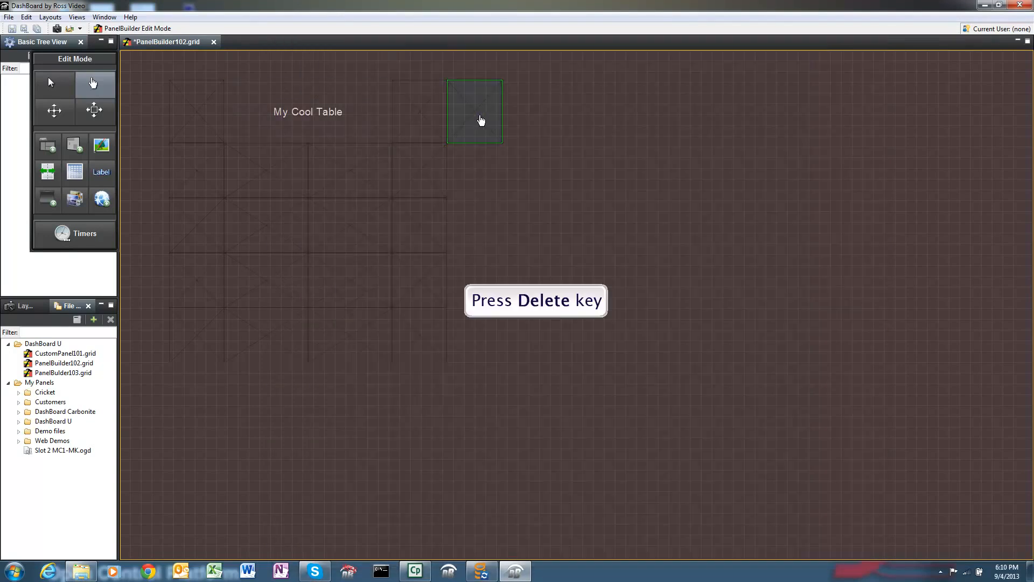
{"action": "key", "text": "Delete"}
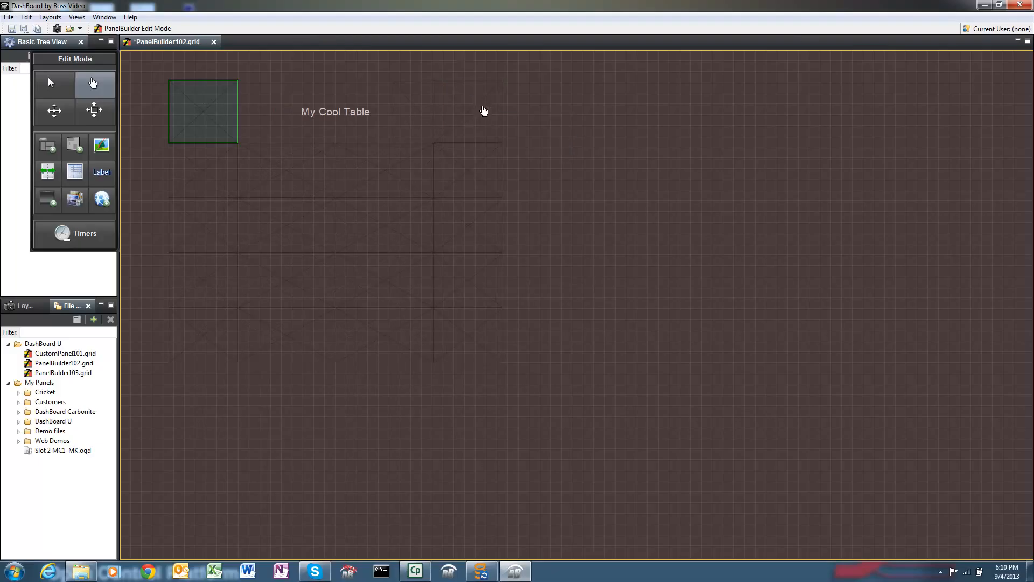
{"action": "right_click", "coordinate": [484, 108]}
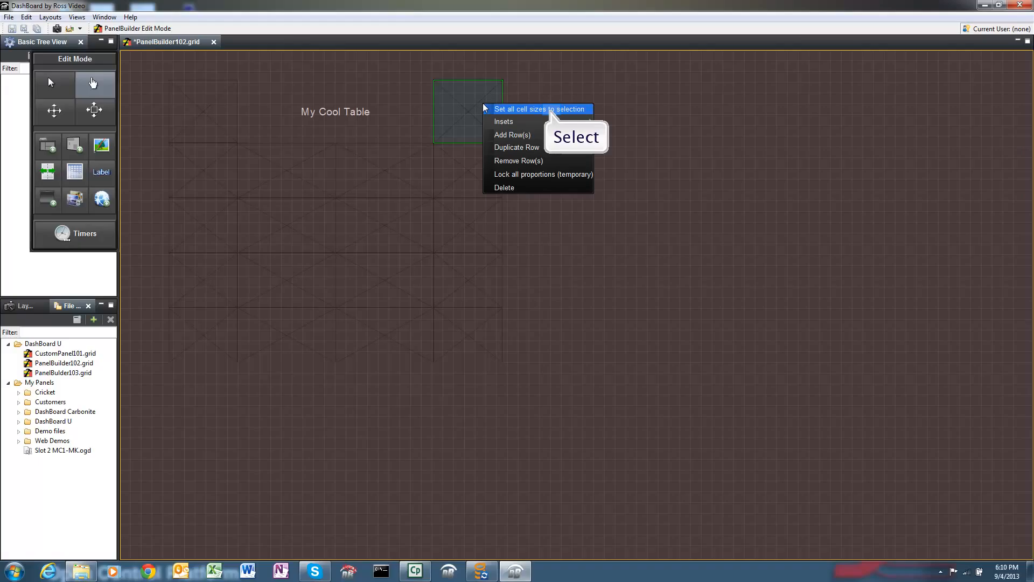
{"action": "left_click", "coordinate": [551, 109]}
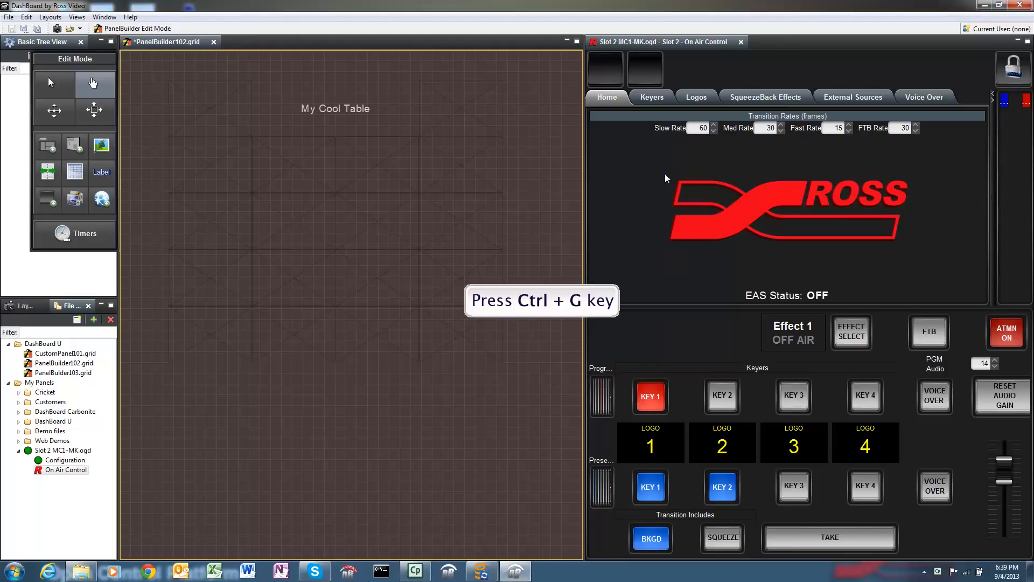
Step: With edit mode on, copy the program KEY 1 button into the second row's first cell, adding the MC1-MK data source to the table
{"action": "key", "text": "ctrl+g"}
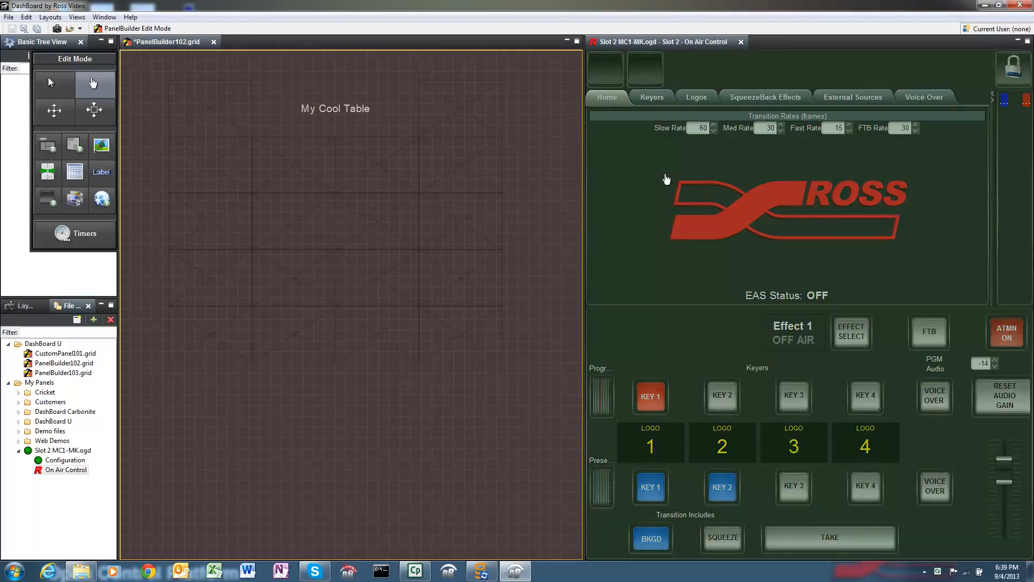
{"action": "left_click_drag", "start_coordinate": [642, 402], "coordinate": [227, 173]}
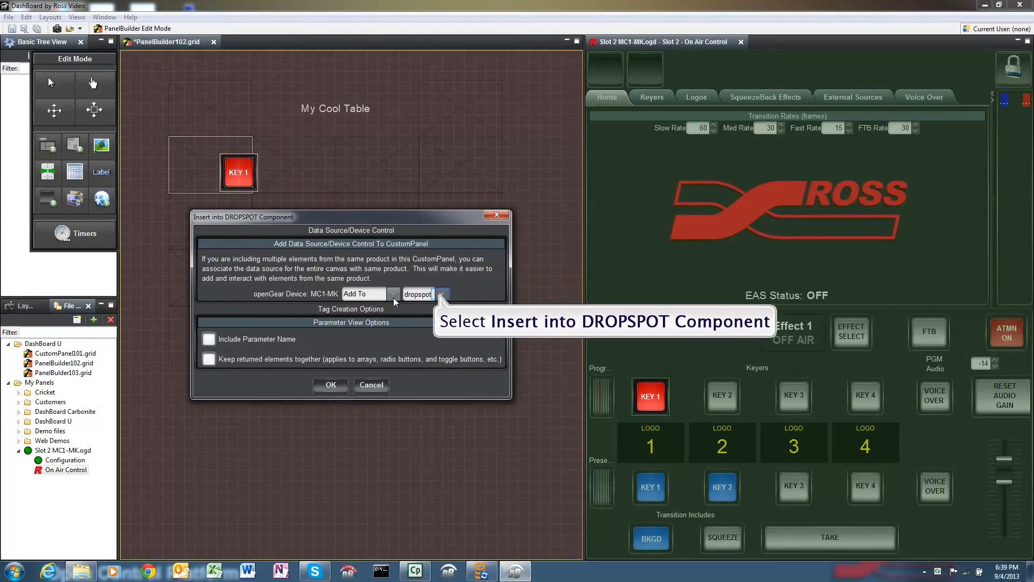
{"action": "left_click", "coordinate": [440, 293]}
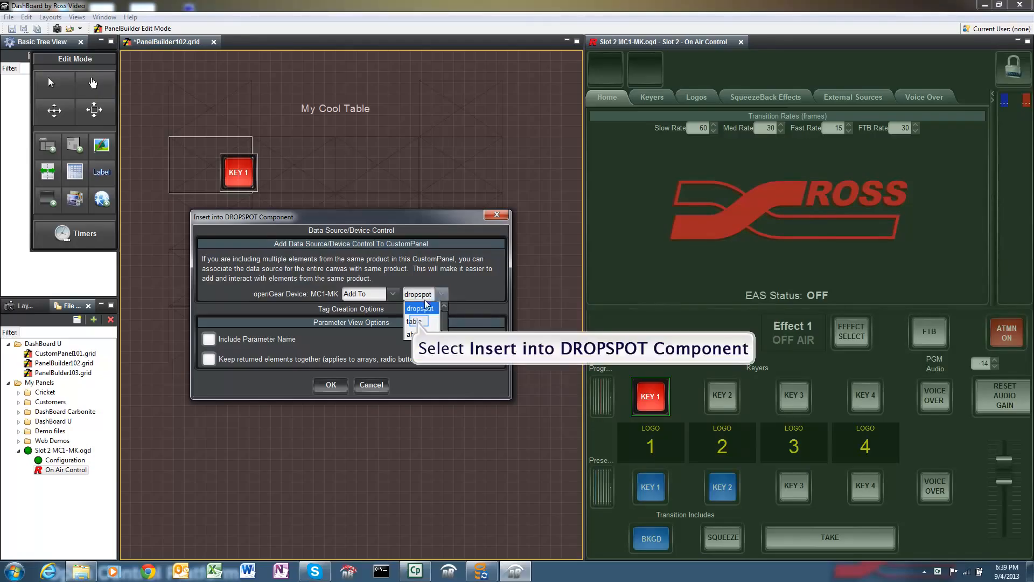
{"action": "left_click", "coordinate": [420, 320]}
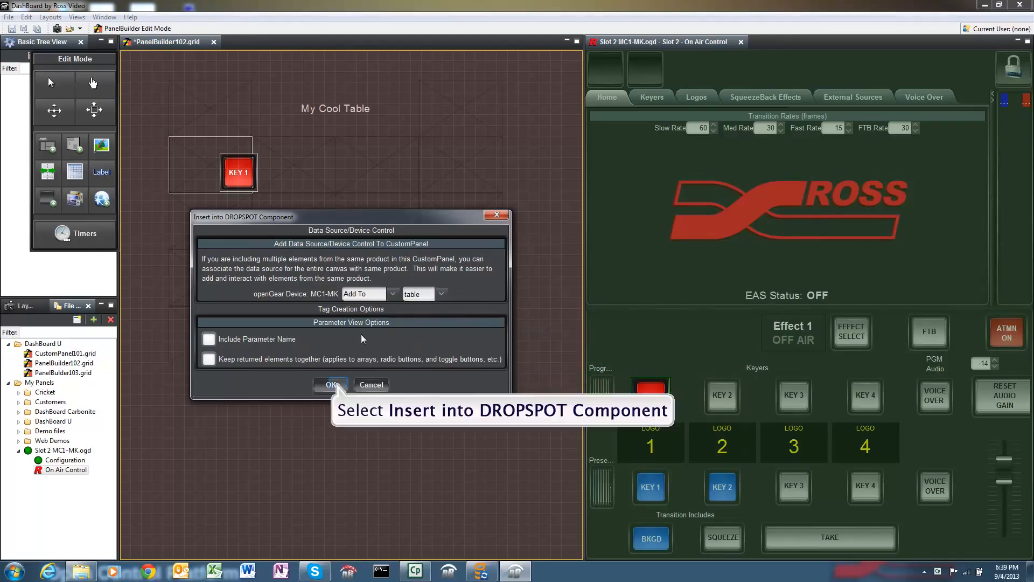
{"action": "left_click", "coordinate": [332, 384]}
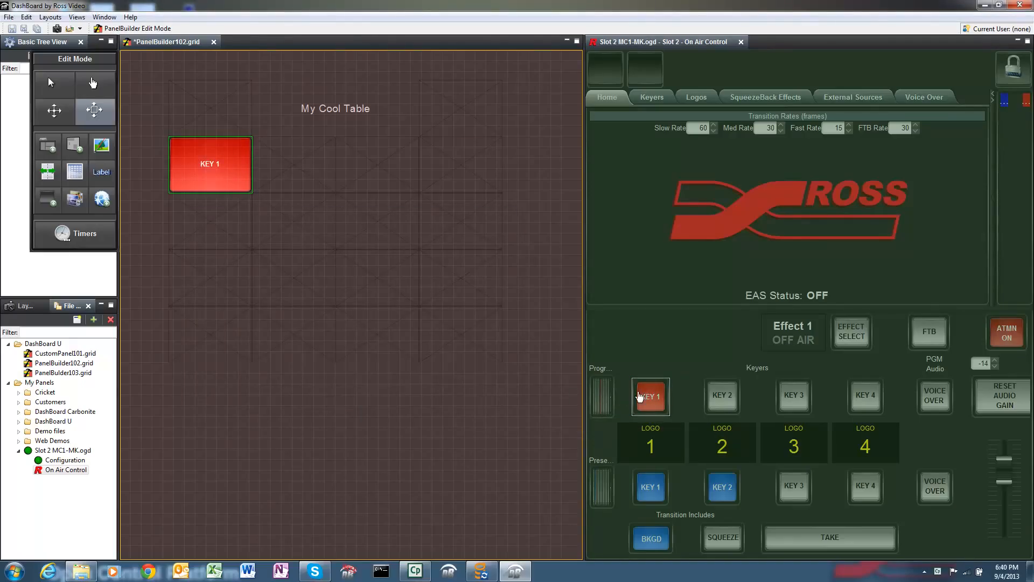
Step: Copy the program KEY 2, KEY 3 and KEY 4 buttons into the remaining cells of the table's second row, keeping the default parameter options
{"action": "left_click_drag", "start_coordinate": [715, 399], "coordinate": [320, 161]}
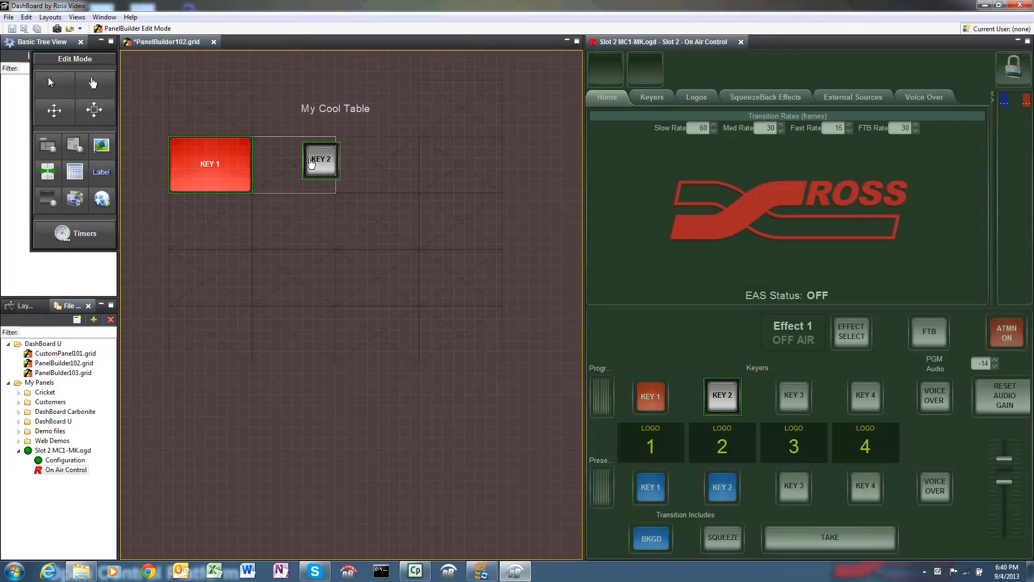
{"action": "left_click", "coordinate": [334, 347]}
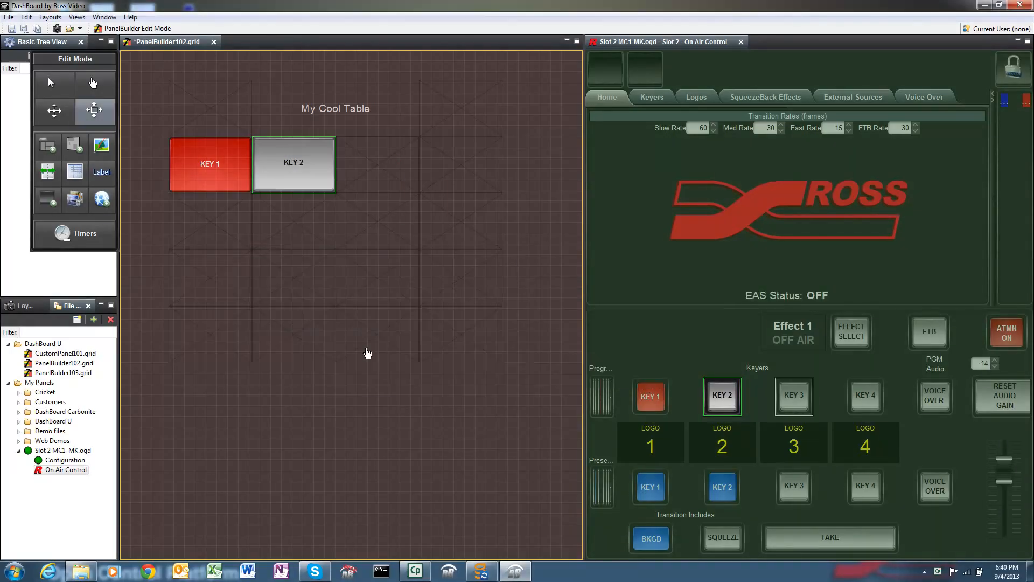
{"action": "left_click_drag", "start_coordinate": [786, 402], "coordinate": [384, 150]}
{"action": "key", "text": "Return"}
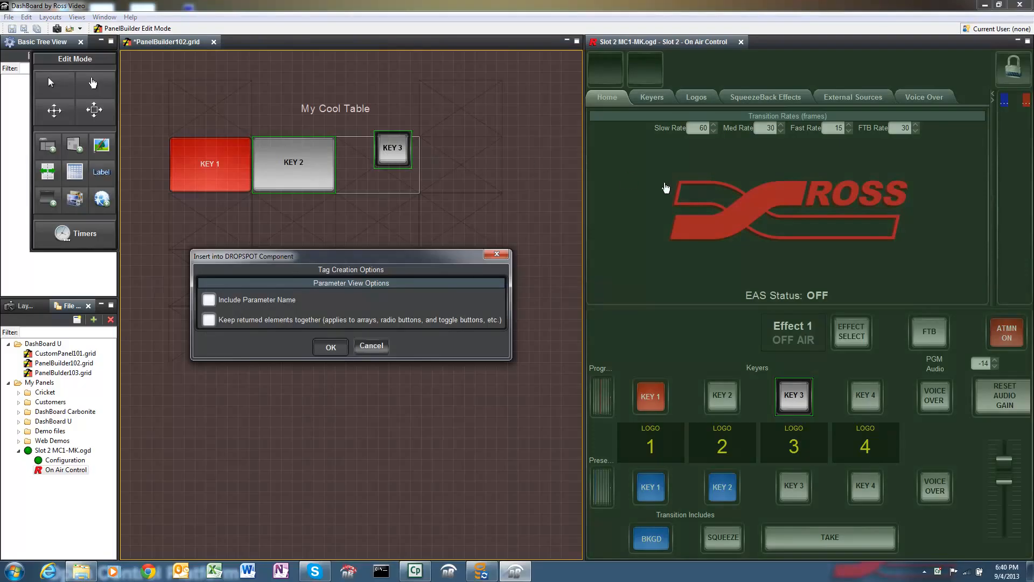
{"action": "left_click_drag", "start_coordinate": [862, 398], "coordinate": [425, 185]}
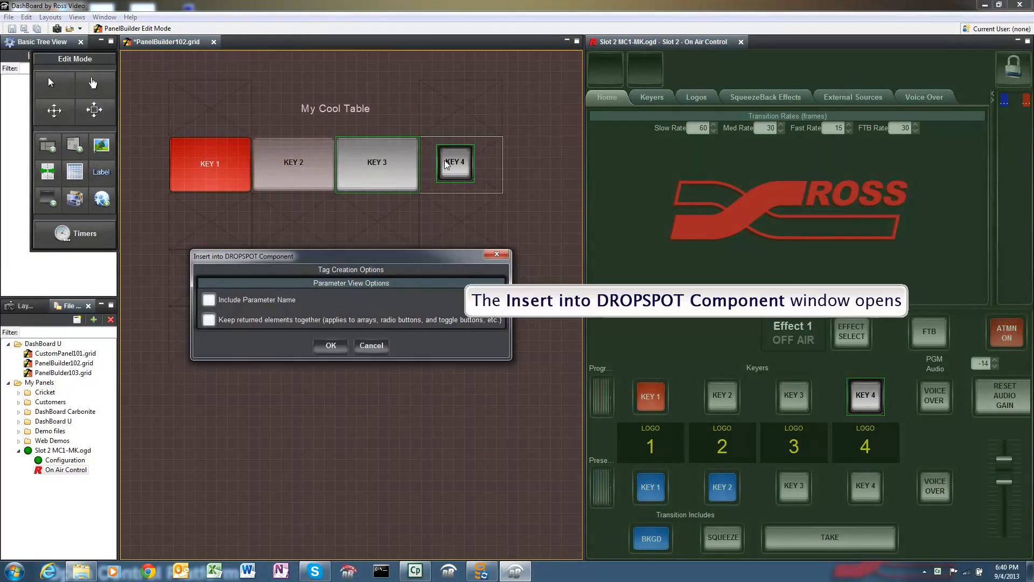
{"action": "key", "text": "Return"}
Step: Copy the LOGO 1 to LOGO 4 displays into the four cells of the table's third row, keeping the default parameter options
{"action": "left_click_drag", "start_coordinate": [655, 454], "coordinate": [197, 221]}
{"action": "key", "text": "Return"}
{"action": "left_click_drag", "start_coordinate": [722, 446], "coordinate": [301, 218]}
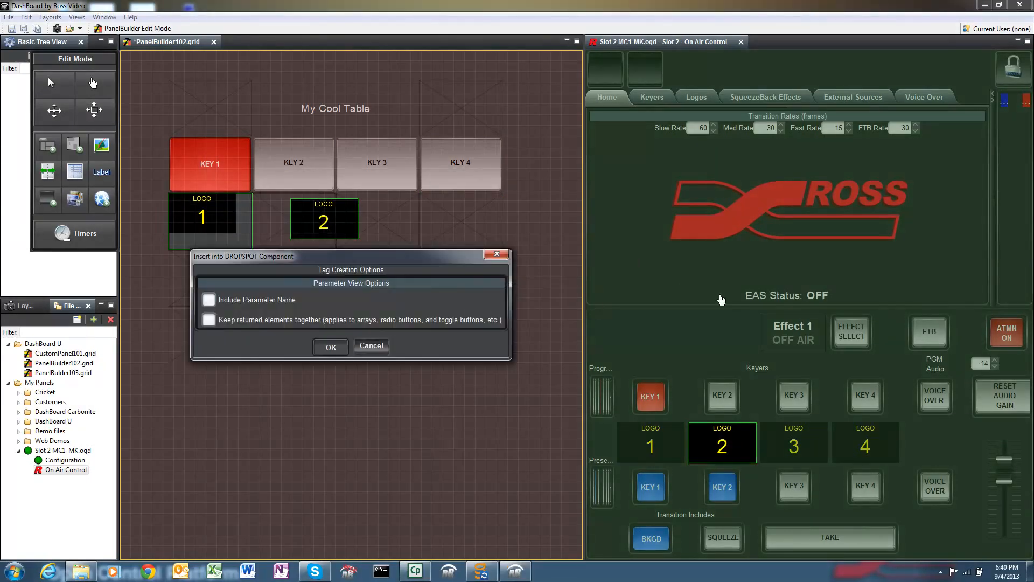
{"action": "key", "text": "Return"}
{"action": "left_click_drag", "start_coordinate": [794, 446], "coordinate": [376, 215]}
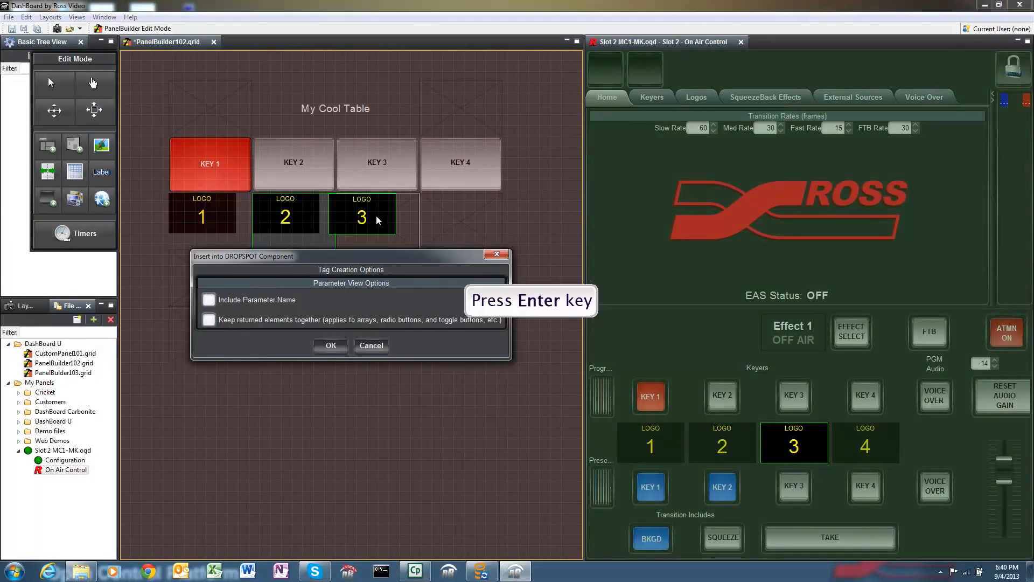
{"action": "key", "text": "Return"}
{"action": "left_click_drag", "start_coordinate": [865, 446], "coordinate": [480, 225]}
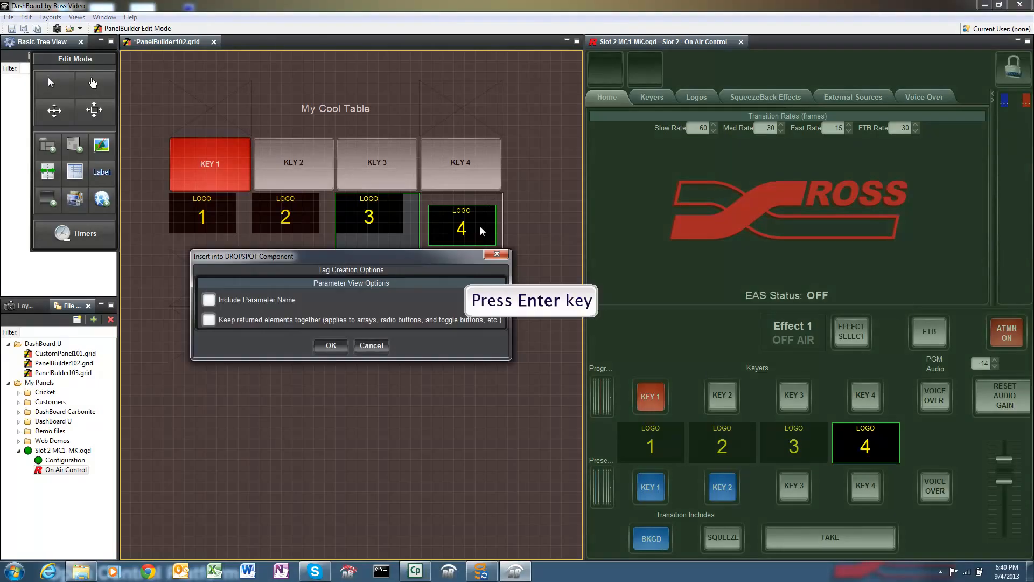
{"action": "key", "text": "Return"}
Step: Copy the preset KEY 1 to KEY 4 buttons into the four cells of the table's fourth row, keeping the default parameter options
{"action": "left_click_drag", "start_coordinate": [651, 486], "coordinate": [196, 274]}
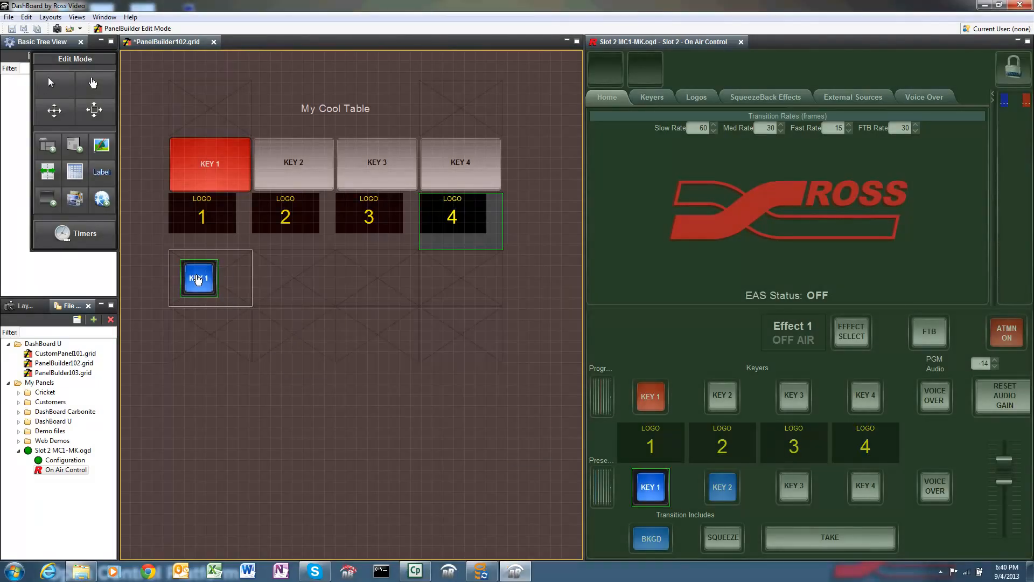
{"action": "key", "text": "Return"}
{"action": "left_click_drag", "start_coordinate": [722, 487], "coordinate": [287, 284]}
{"action": "key", "text": "Return"}
{"action": "left_click_drag", "start_coordinate": [794, 485], "coordinate": [401, 280]}
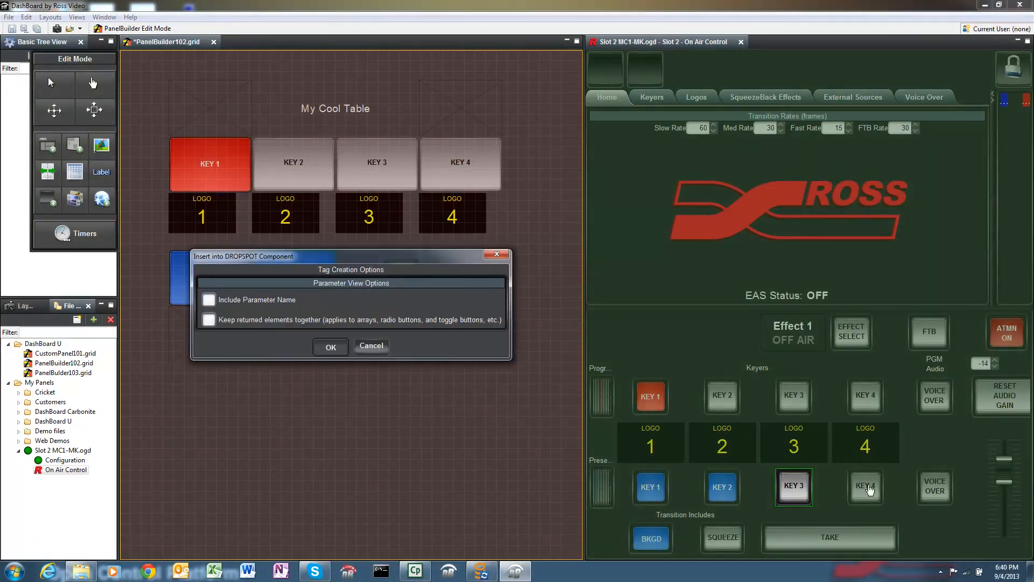
{"action": "key", "text": "Return"}
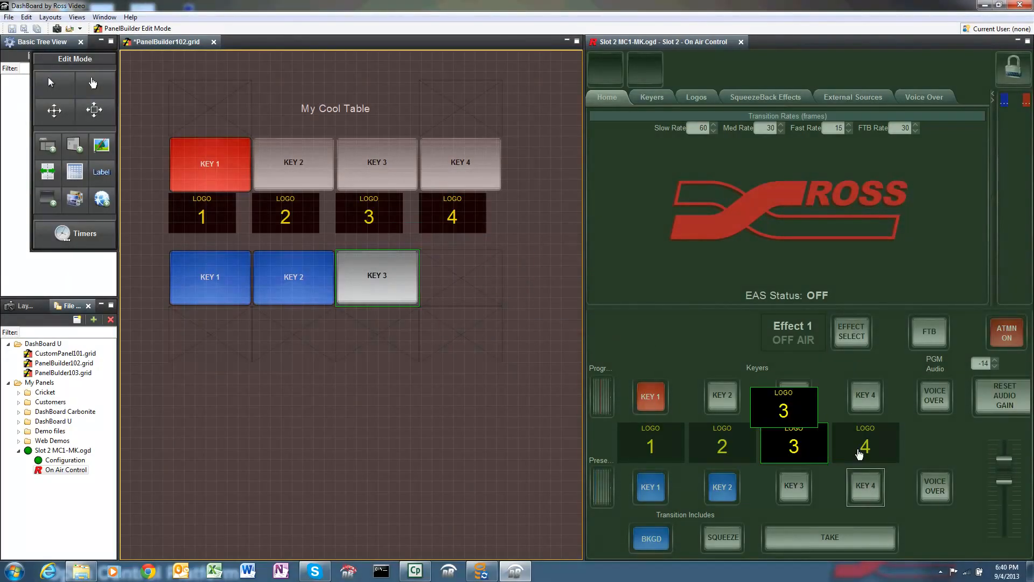
{"action": "left_click_drag", "start_coordinate": [871, 491], "coordinate": [460, 277]}
{"action": "key", "text": "Return"}
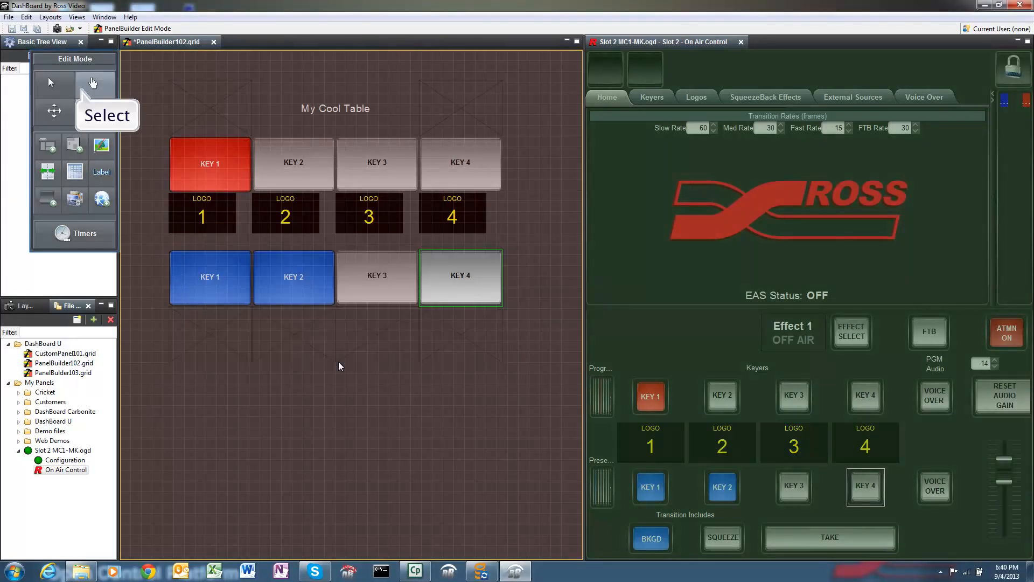
Step: Set the last row's second cell to a column span of 2, and delete the extra cell sticking out of that row
{"action": "left_click", "coordinate": [83, 88]}
{"action": "right_click", "coordinate": [314, 342]}
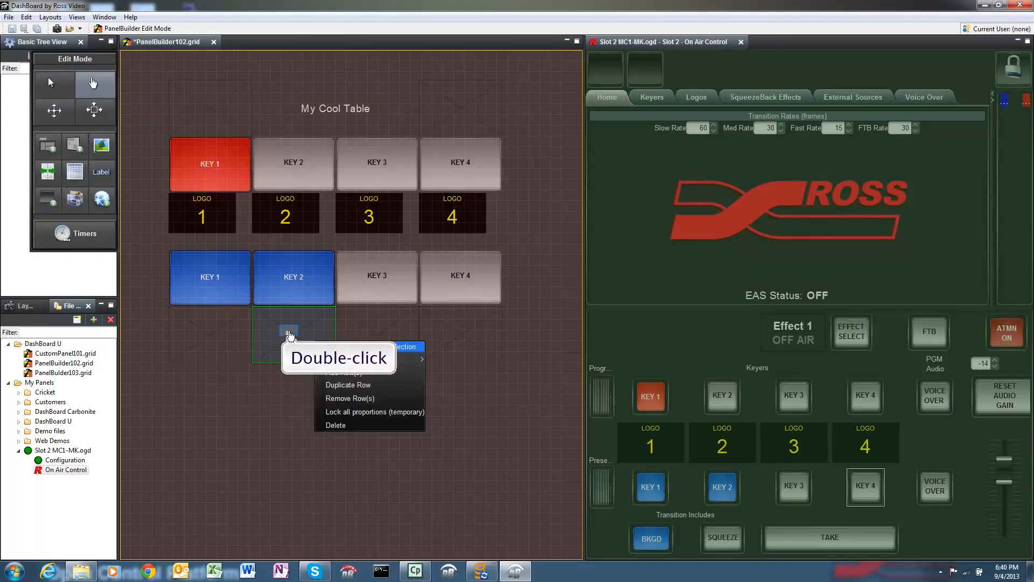
{"action": "double_click", "coordinate": [290, 335]}
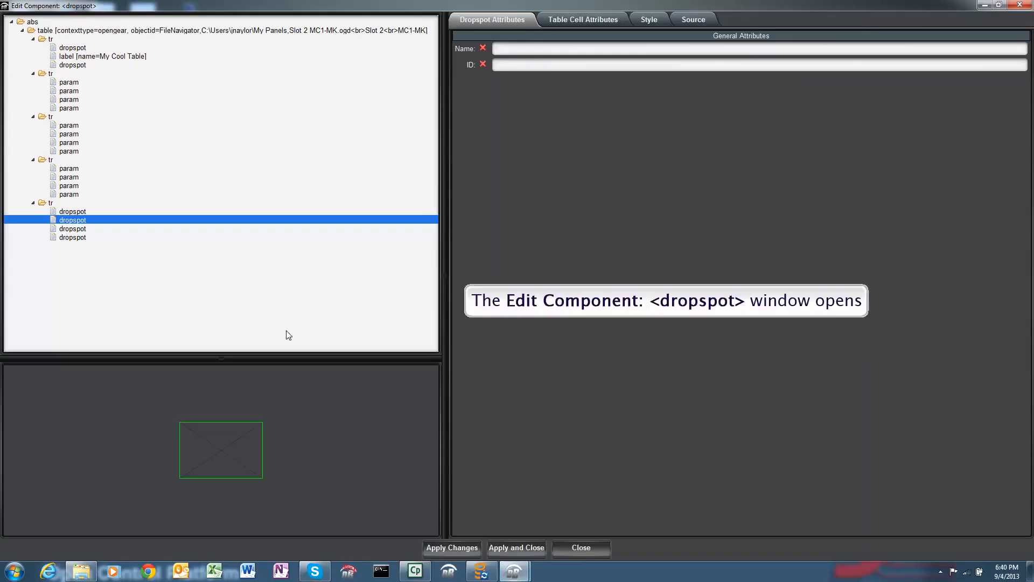
{"action": "left_click", "coordinate": [577, 21]}
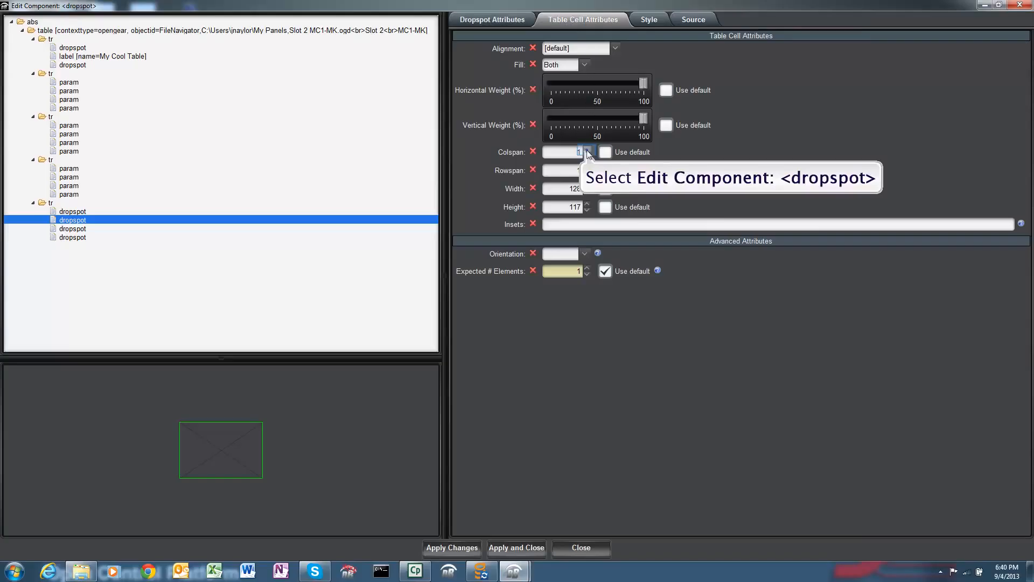
{"action": "left_click", "coordinate": [587, 149]}
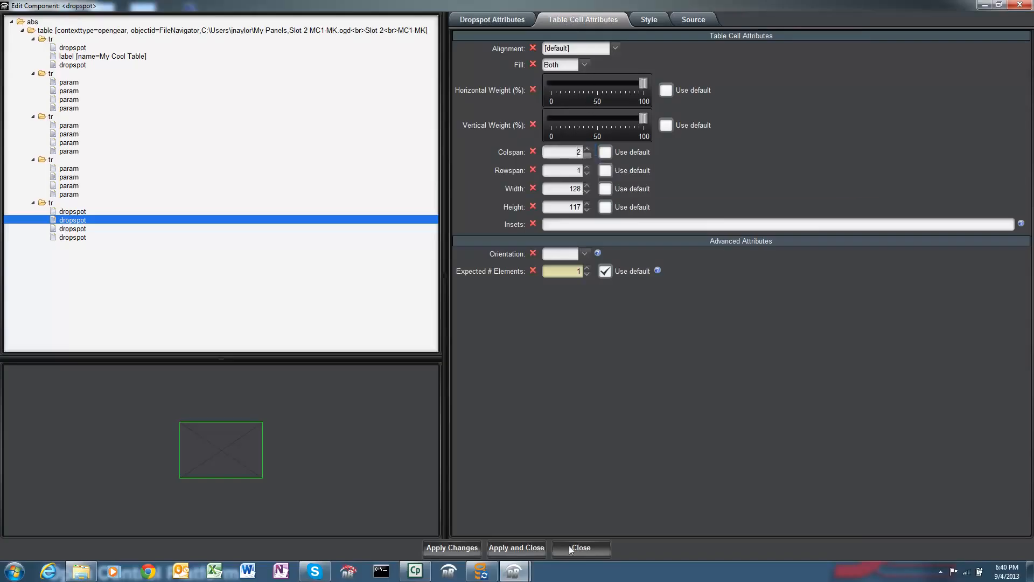
{"action": "left_click", "coordinate": [515, 548]}
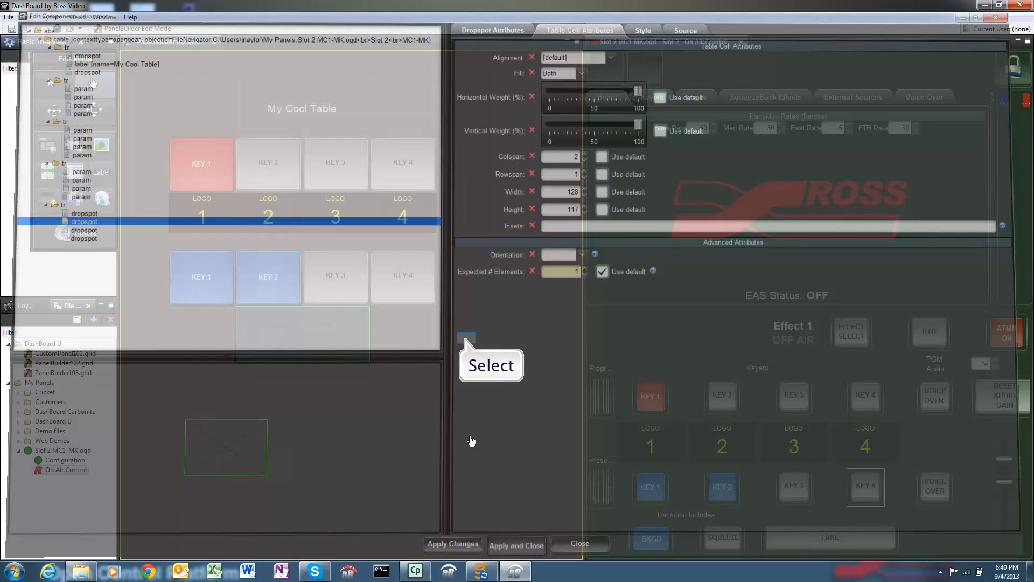
{"action": "left_click", "coordinate": [468, 343]}
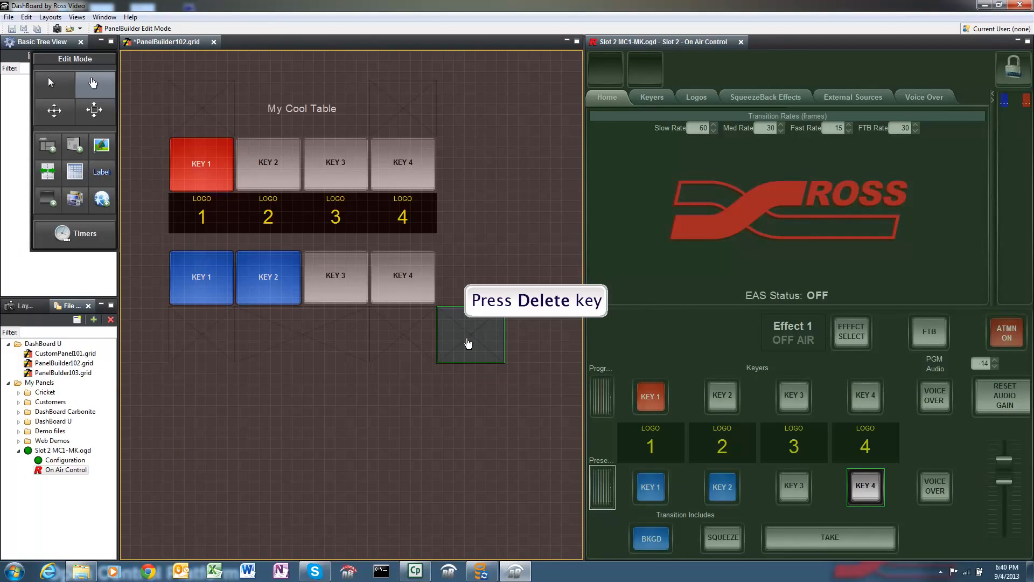
{"action": "key", "text": "Delete"}
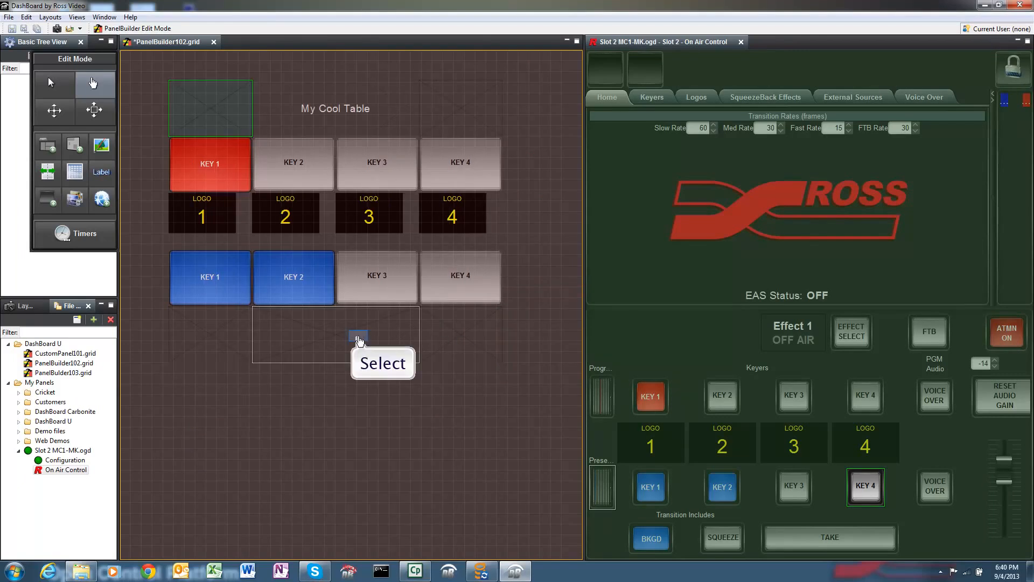
Step: Copy the TAKE button into the last row's double-width cell, and close the MC1-MK On Air Control view
{"action": "left_click", "coordinate": [366, 340]}
{"action": "left_click_drag", "start_coordinate": [836, 540], "coordinate": [315, 328]}
{"action": "left_click", "coordinate": [327, 347]}
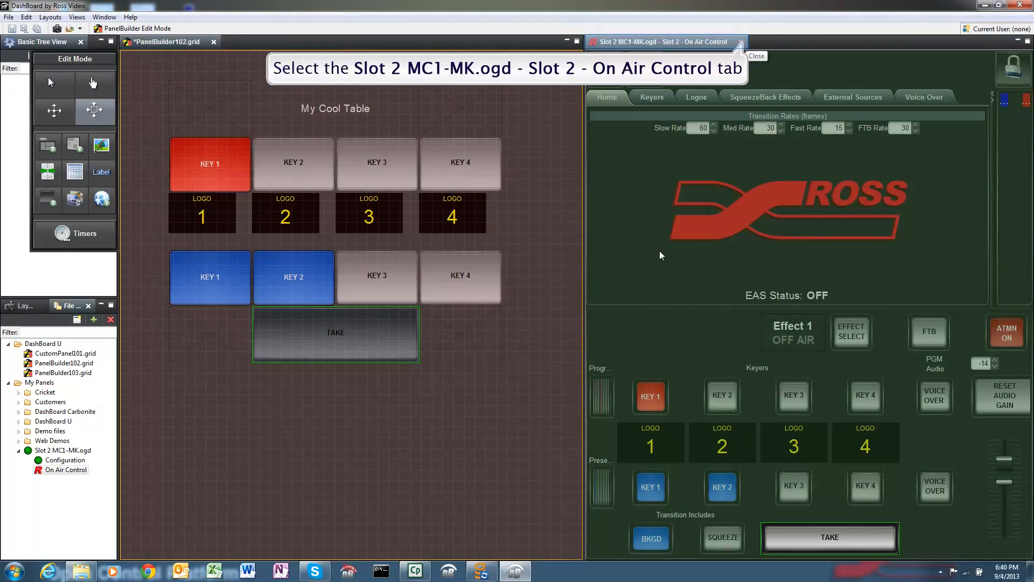
{"action": "left_click", "coordinate": [741, 43]}
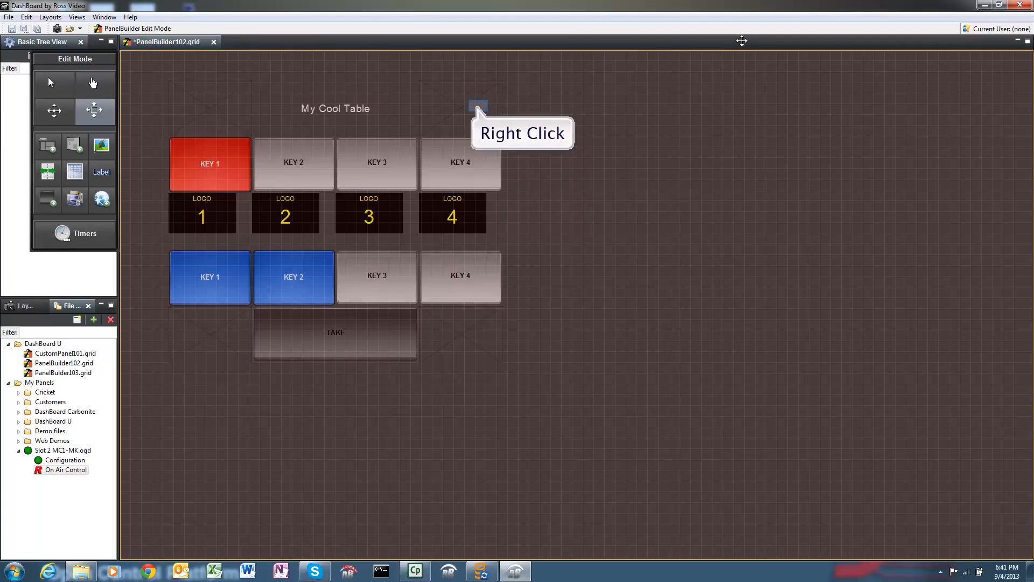
Step: Add insets to all the table's cells, starting from the first row's last cell
{"action": "right_click", "coordinate": [479, 106]}
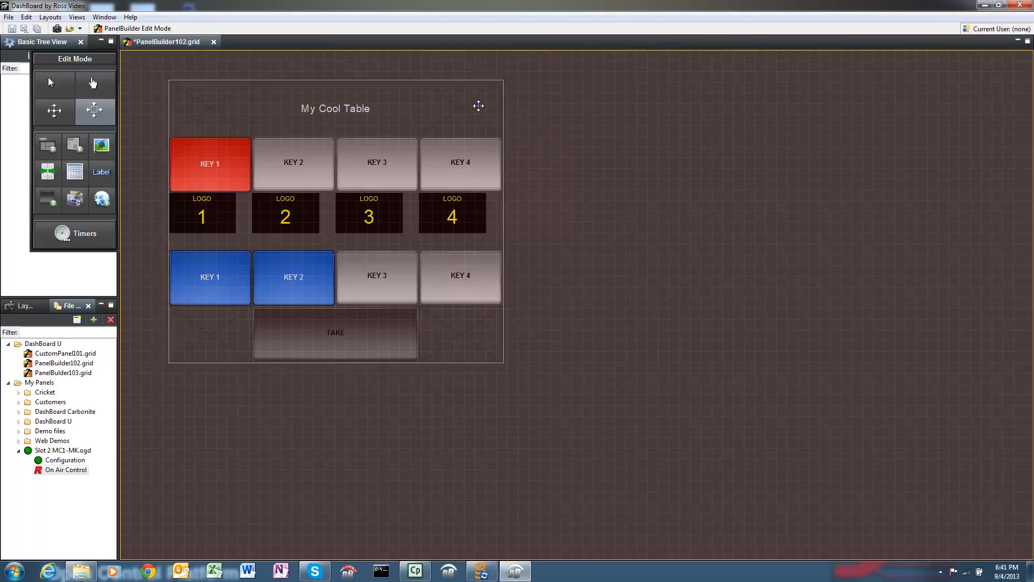
{"action": "right_click", "coordinate": [478, 106]}
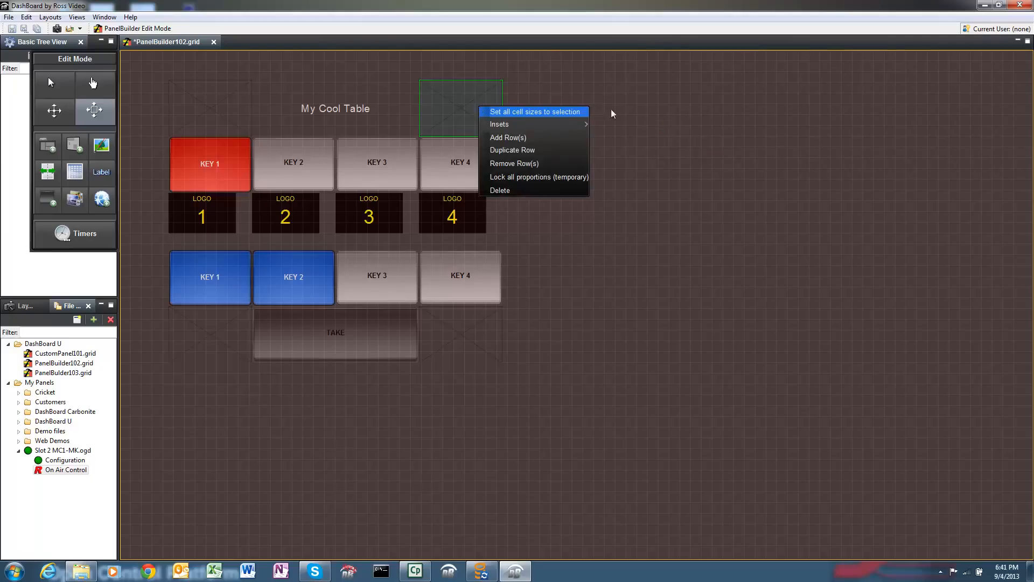
{"action": "key", "text": "Return"}
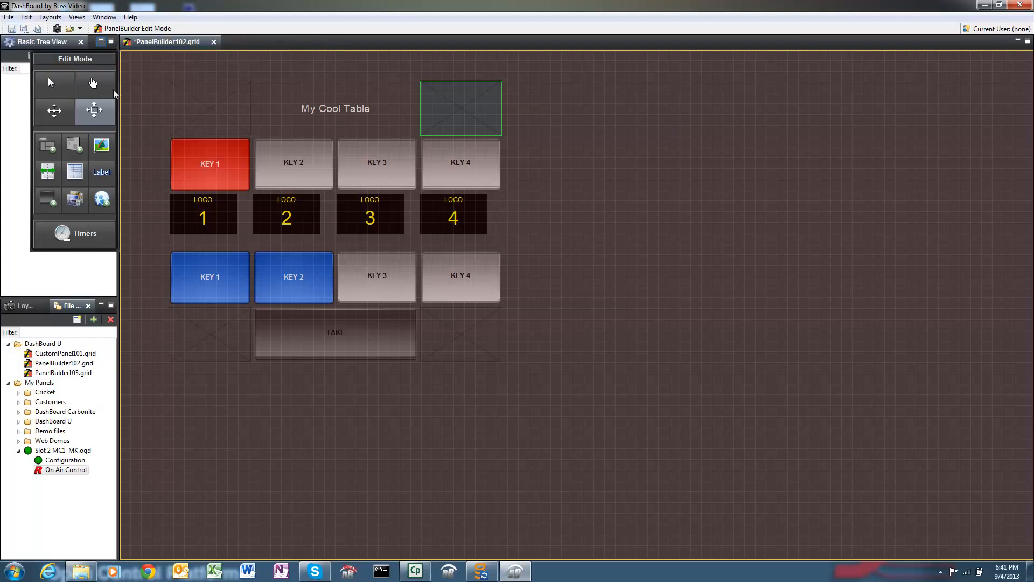
Step: Save the PanelBuilder102.grid panel and turn off PanelBuilder edit mode
{"action": "left_click", "coordinate": [8, 32]}
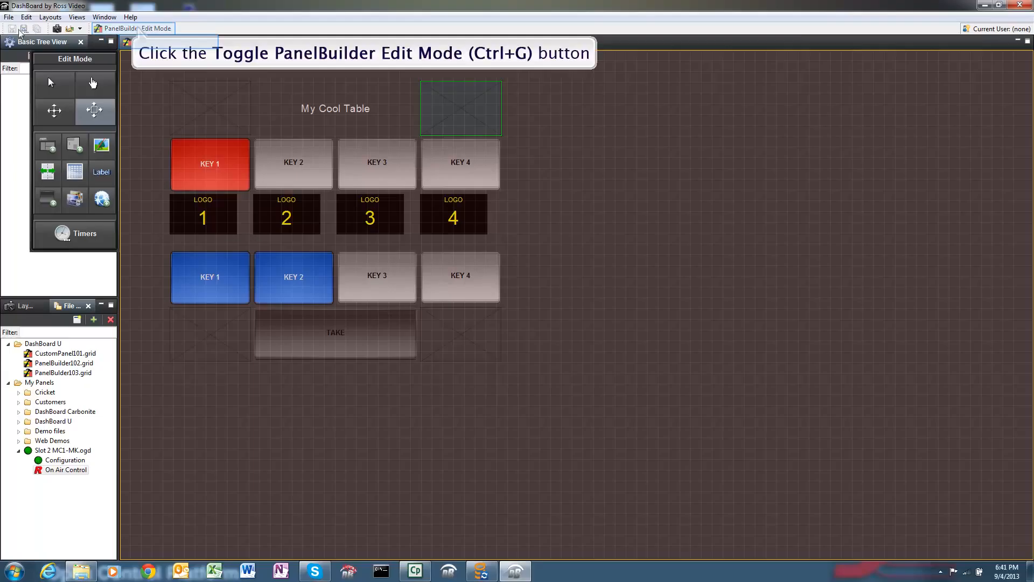
{"action": "left_click", "coordinate": [130, 30]}
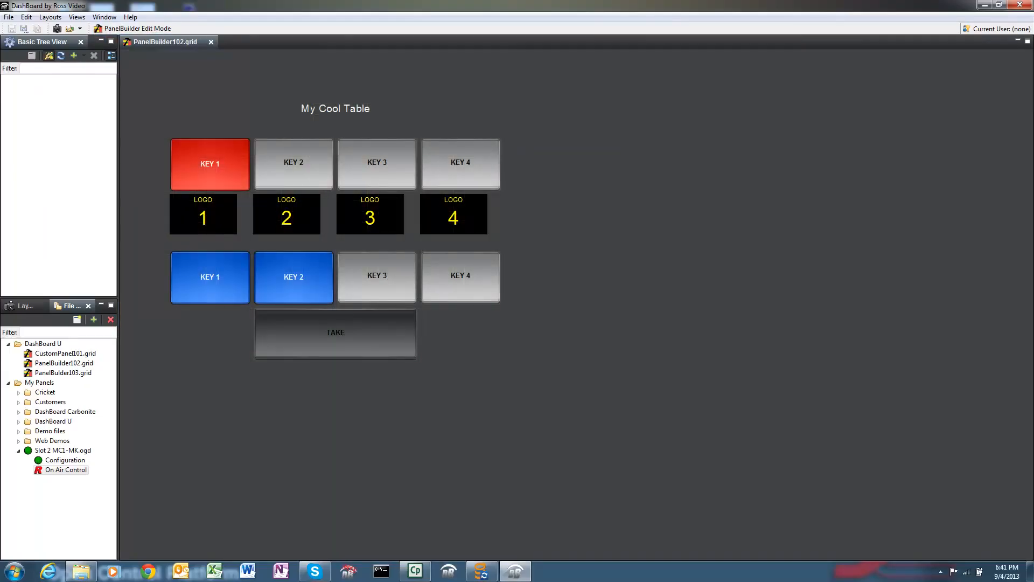